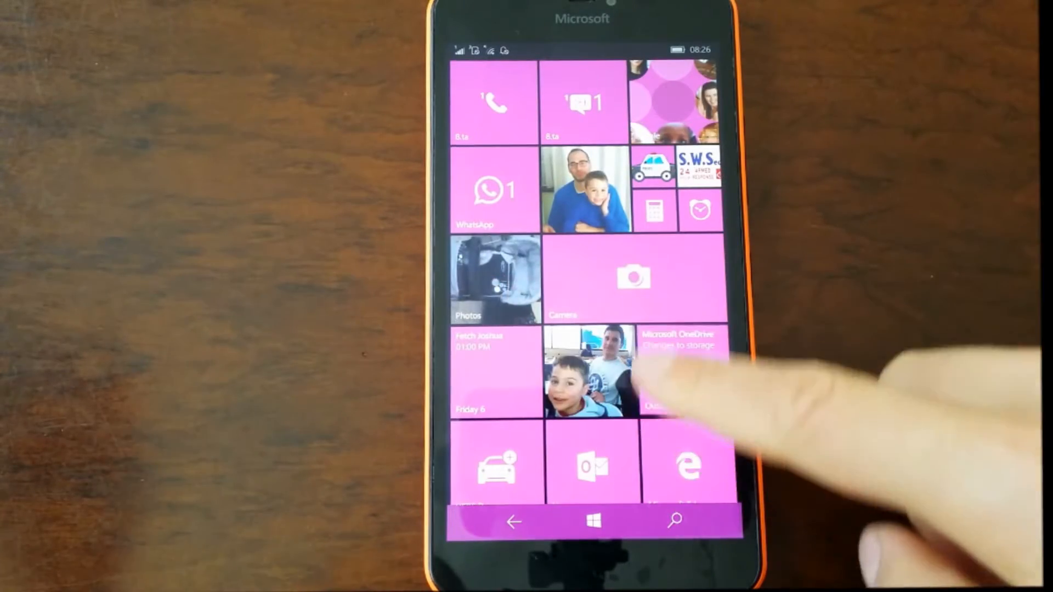
pyautogui.scroll(-3, 642, 374)
# Step: Launch iVMS-4500 from the Start screen so its Devices list appears
pyautogui.click(705, 362)
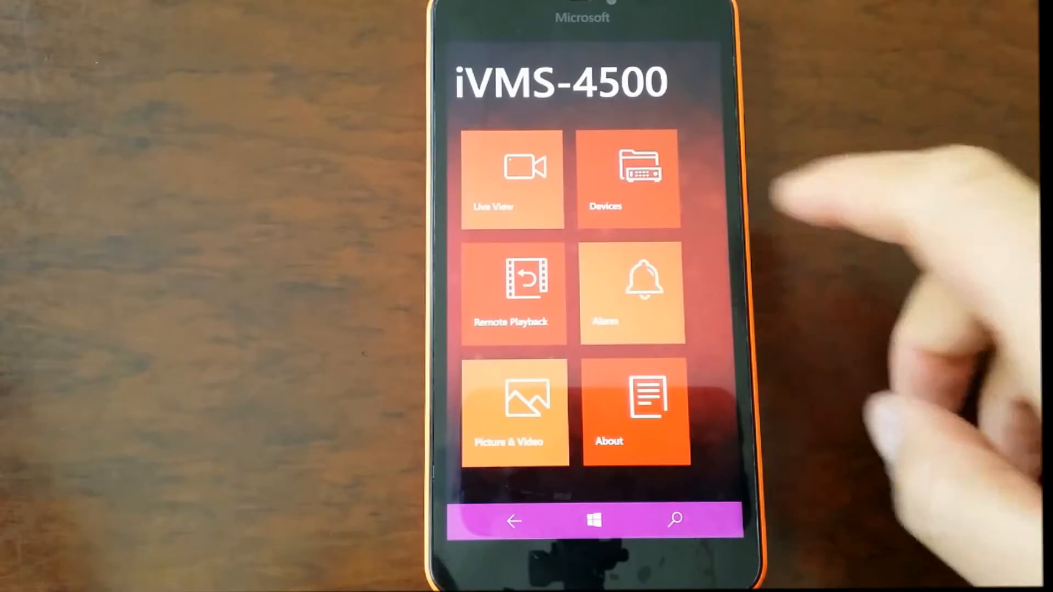
# Step: Start a new device in Devices and name it Dewlish
pyautogui.click(627, 182)
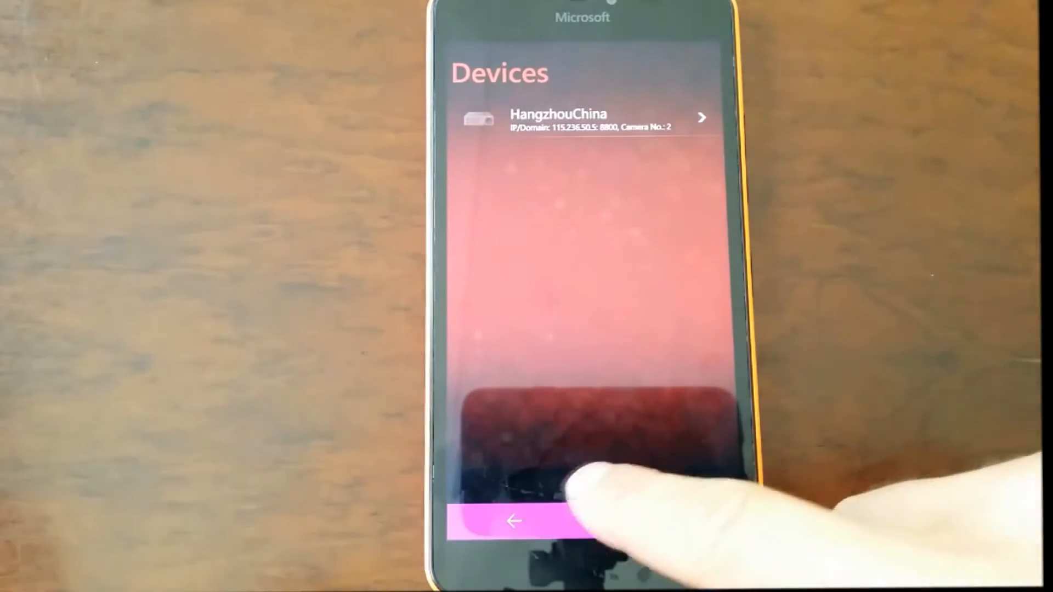
pyautogui.click(591, 486)
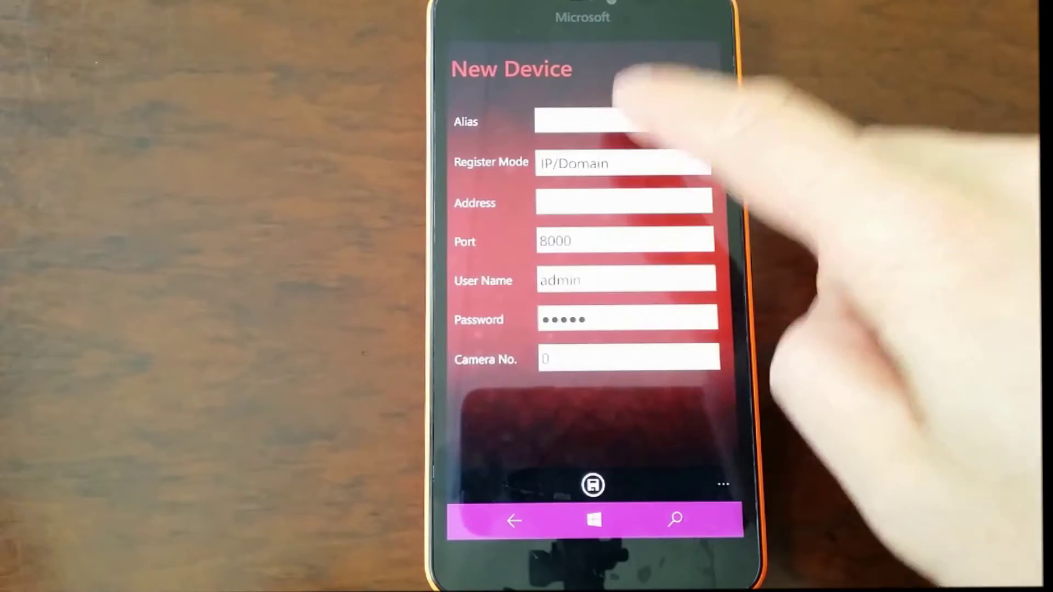
pyautogui.click(626, 121)
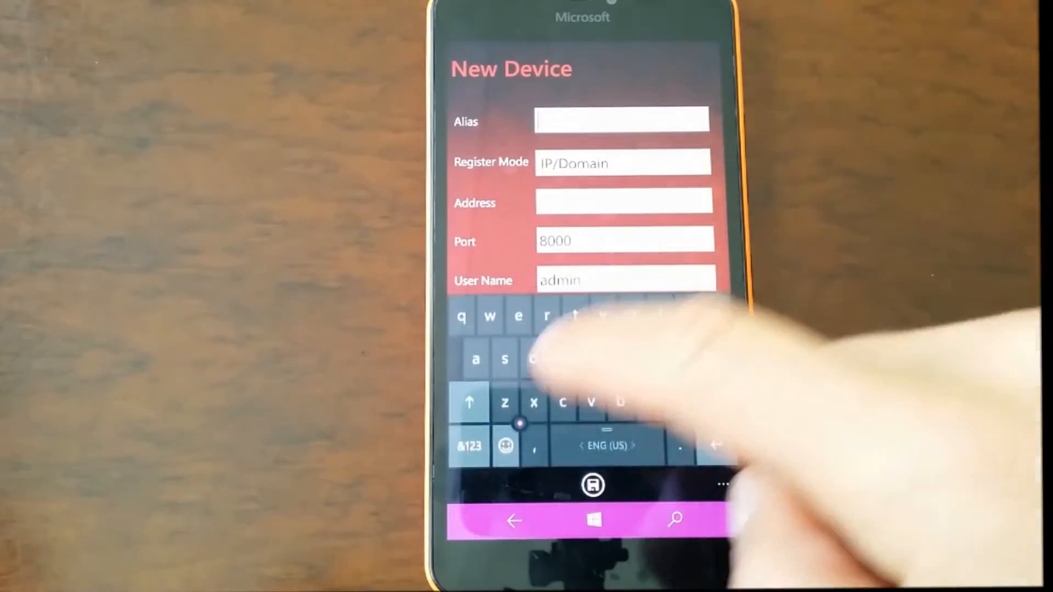
pyautogui.write('Dev')
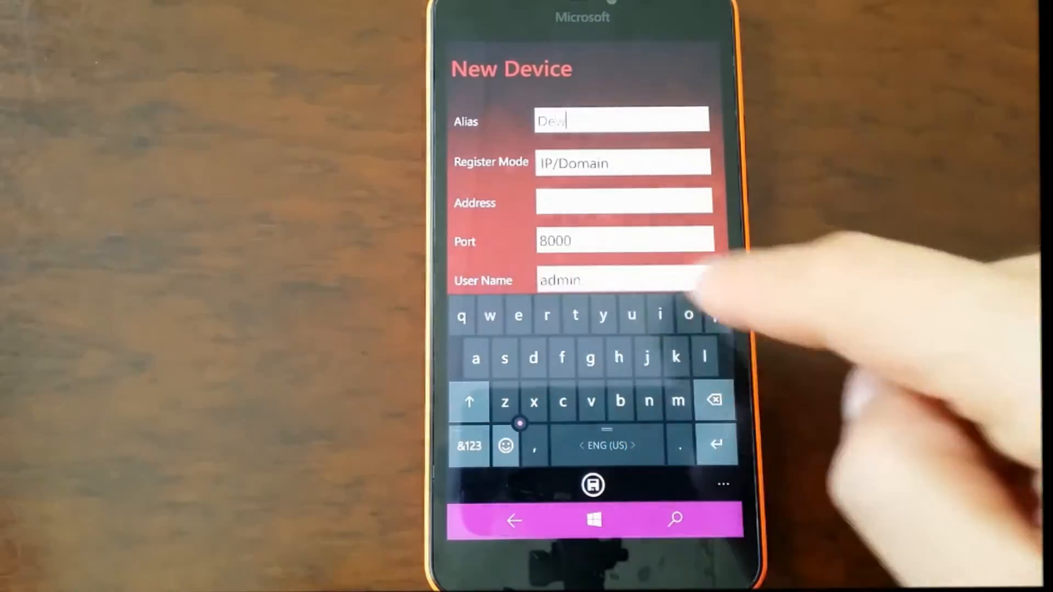
pyautogui.write('lia')
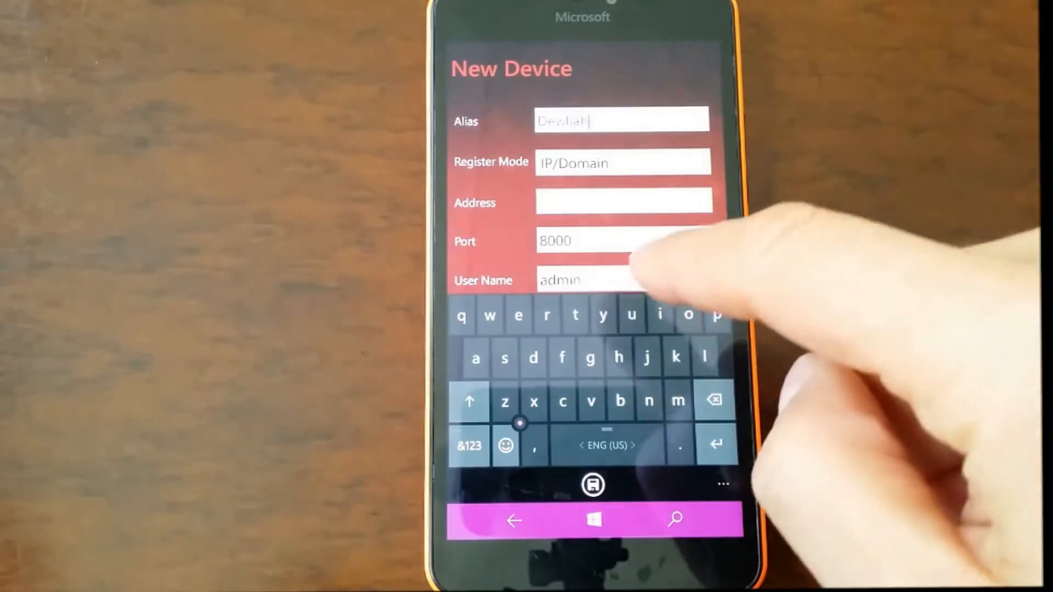
pyautogui.write('sh')
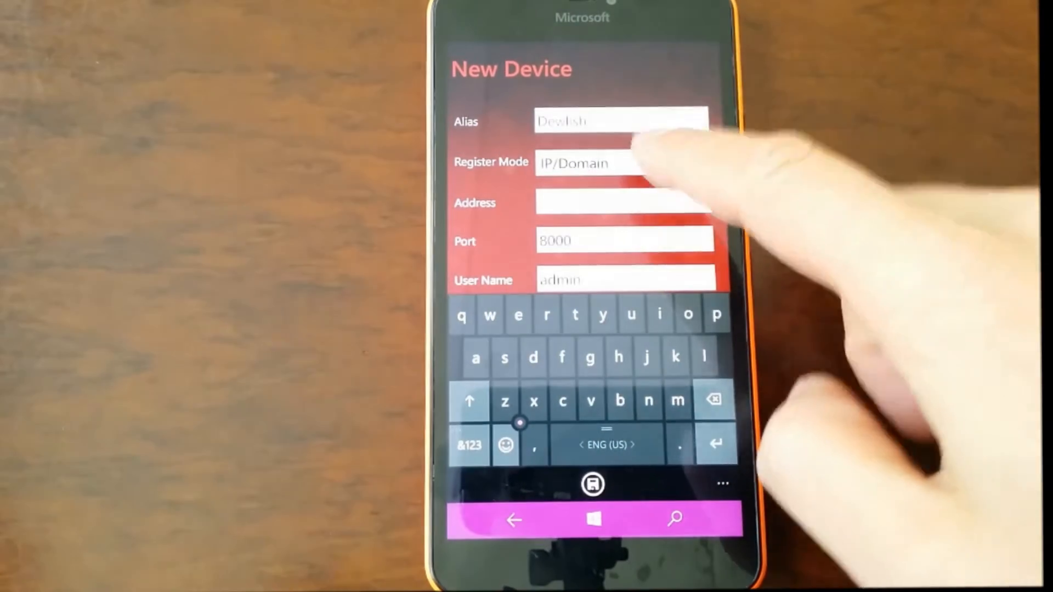
pyautogui.click(618, 162)
# Step: Set Register Mode to IP/Domain and enter address 10.0.0.200
pyautogui.click(625, 165)
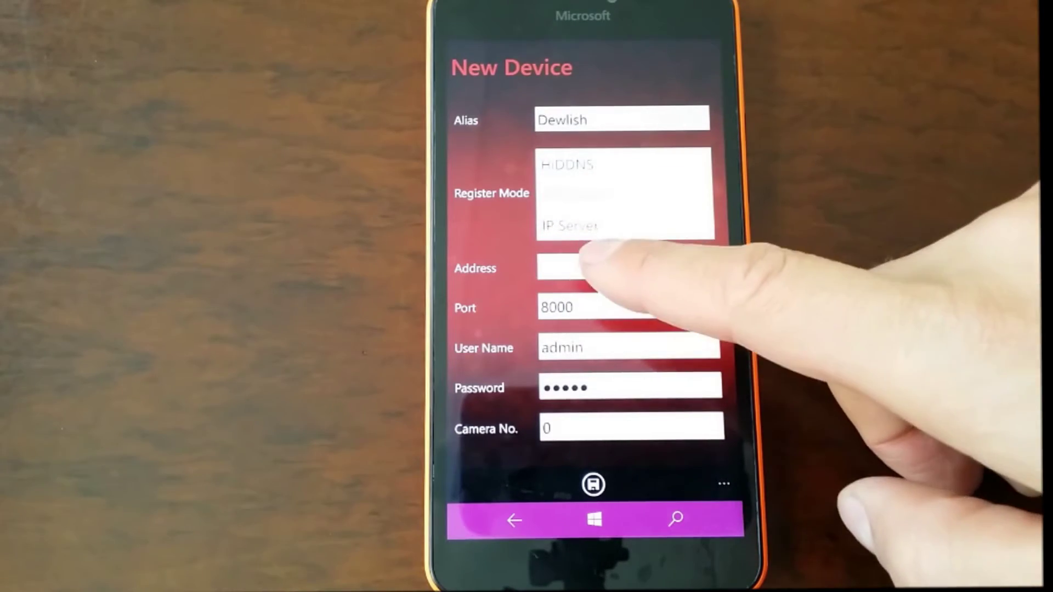
pyautogui.click(587, 262)
pyautogui.click(624, 200)
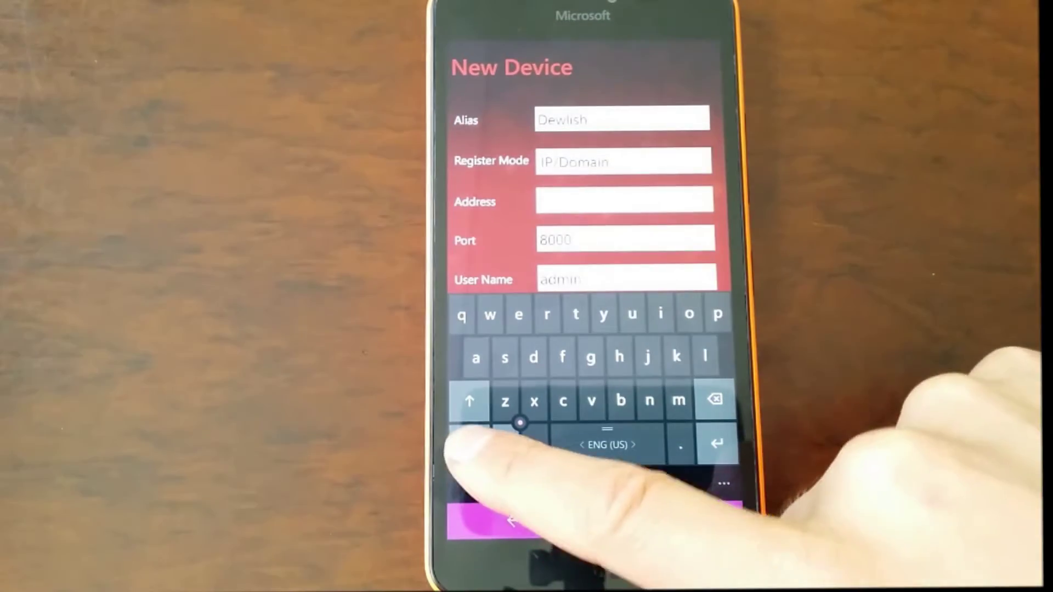
pyautogui.click(469, 445)
pyautogui.write('1')
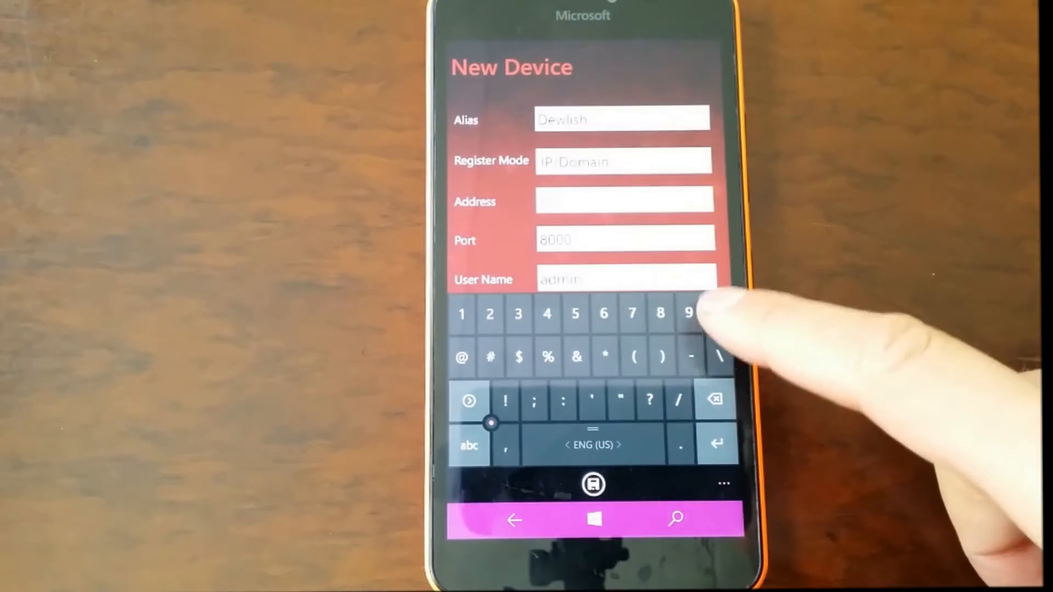
pyautogui.write('.0.')
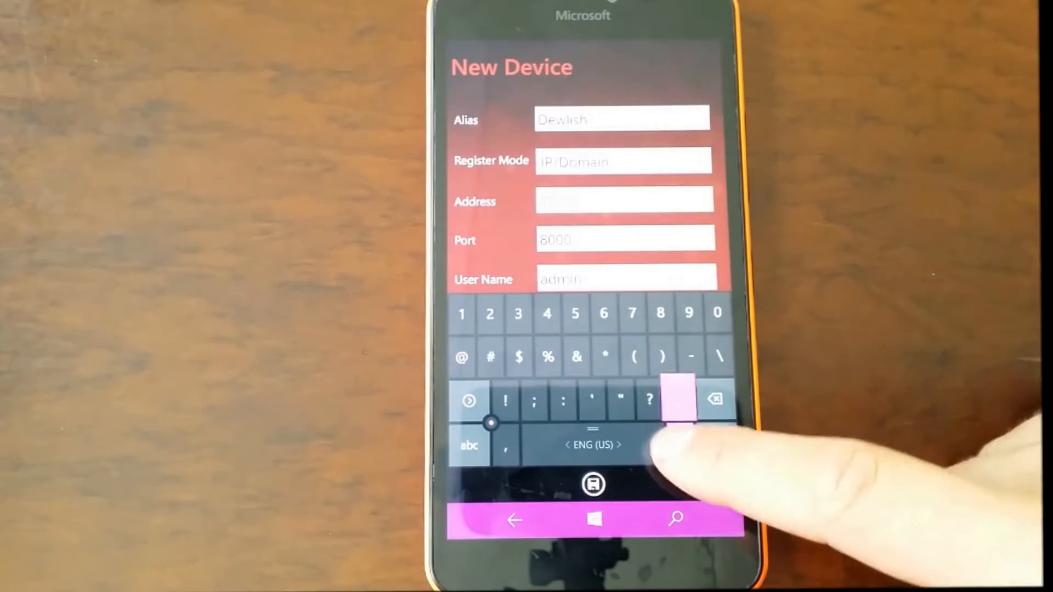
pyautogui.write('2')
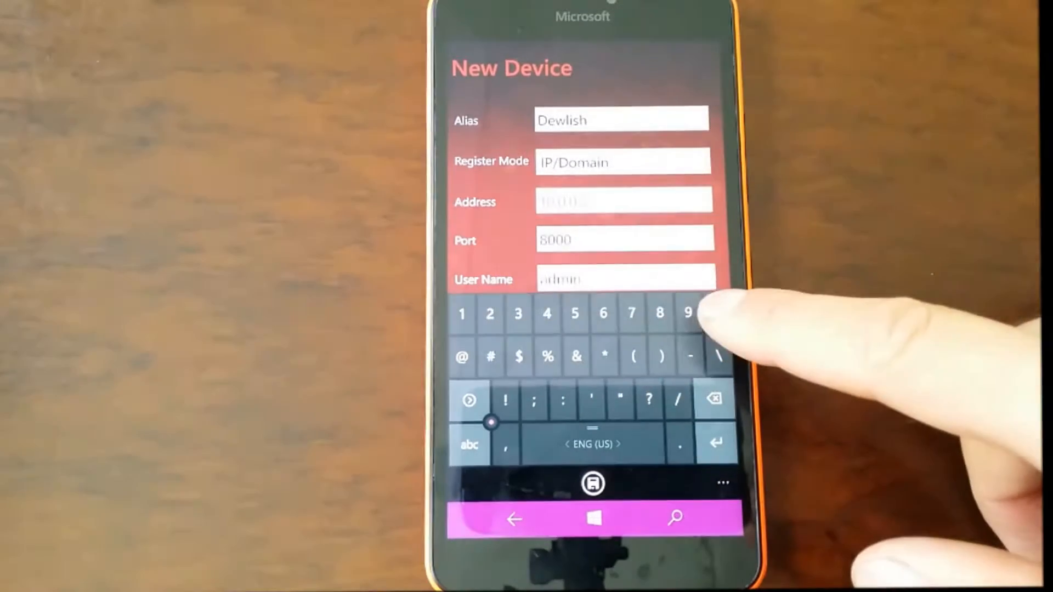
pyautogui.write('00')
pyautogui.click(625, 240)
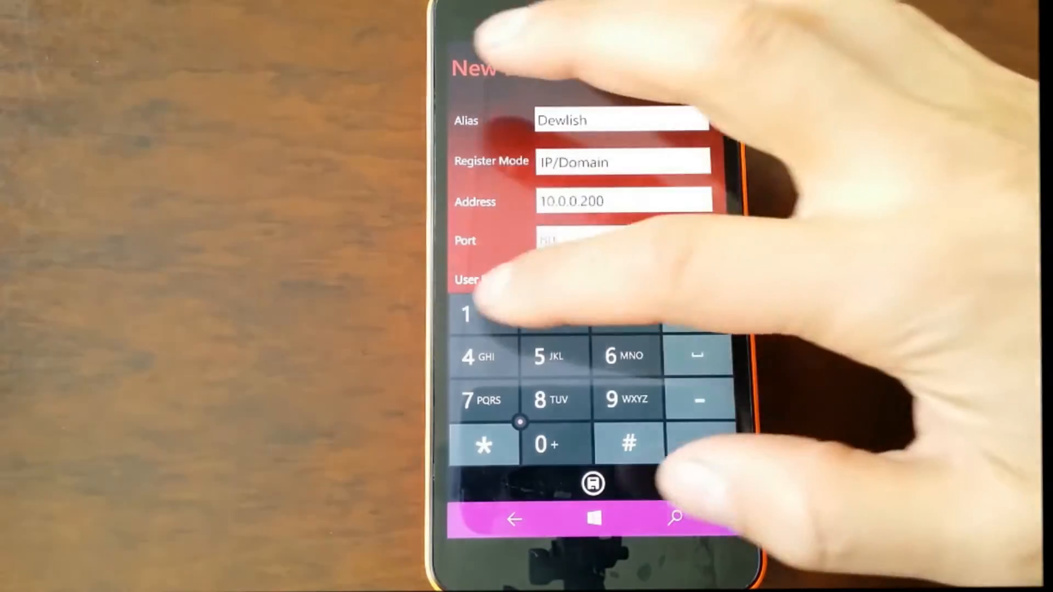
pyautogui.write('18010')
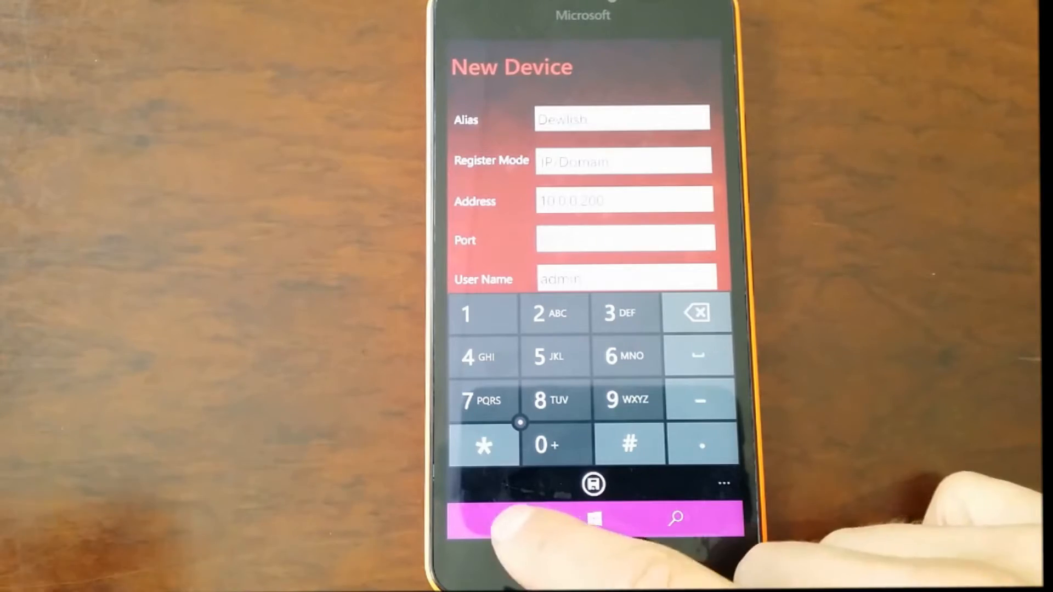
# Step: Enter port 8010 and the password, then save Dewlish showing 14 cameras
pyautogui.click(512, 520)
pyautogui.click(625, 357)
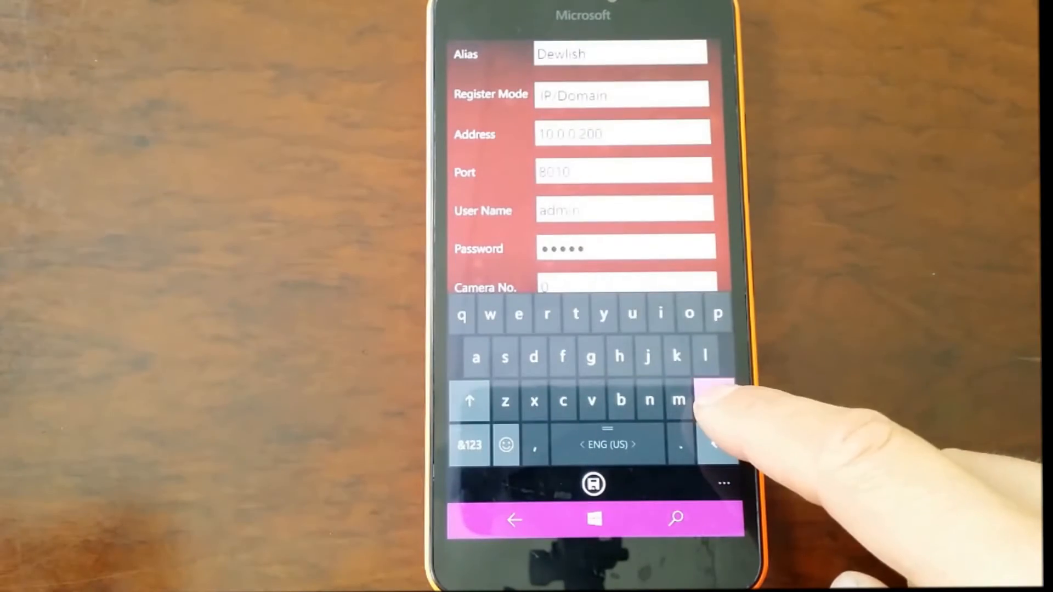
pyautogui.click(469, 444)
pyautogui.write('14')
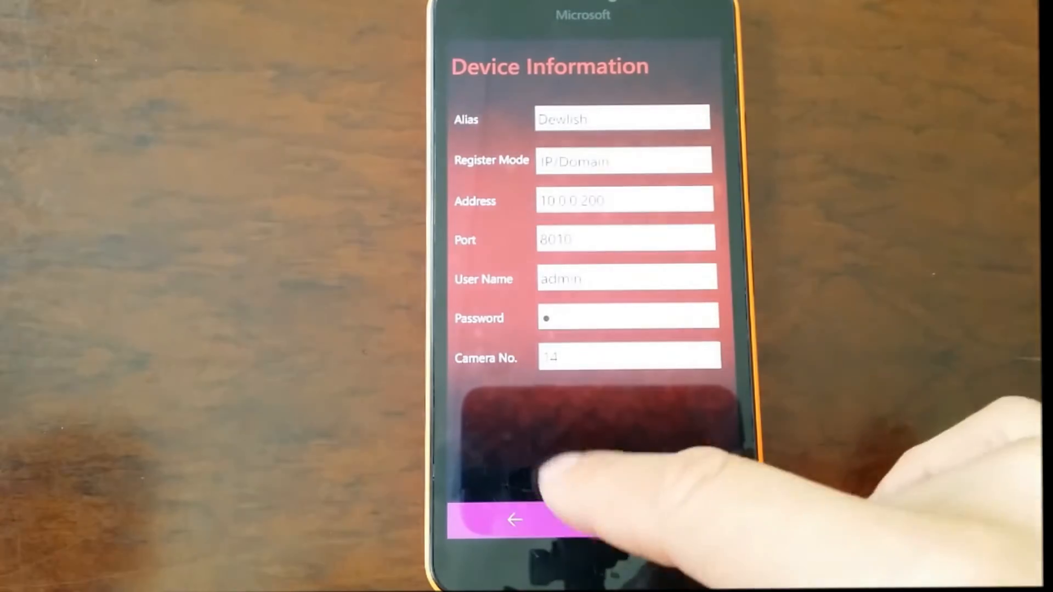
pyautogui.click(514, 519)
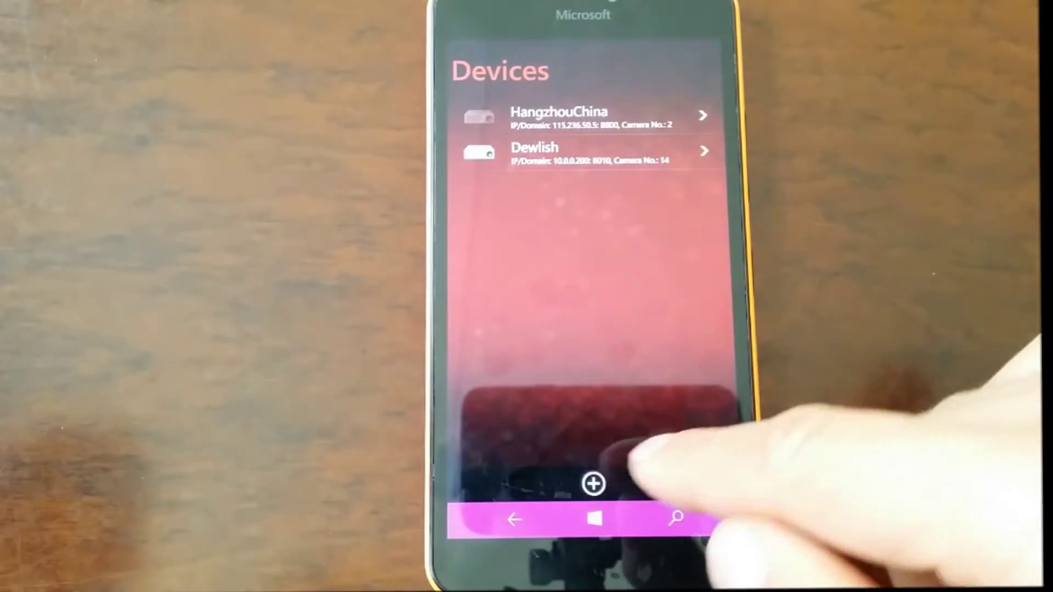
# Step: Reopen iVMS-4500 from the Start screen and go to Live View
pyautogui.click(594, 518)
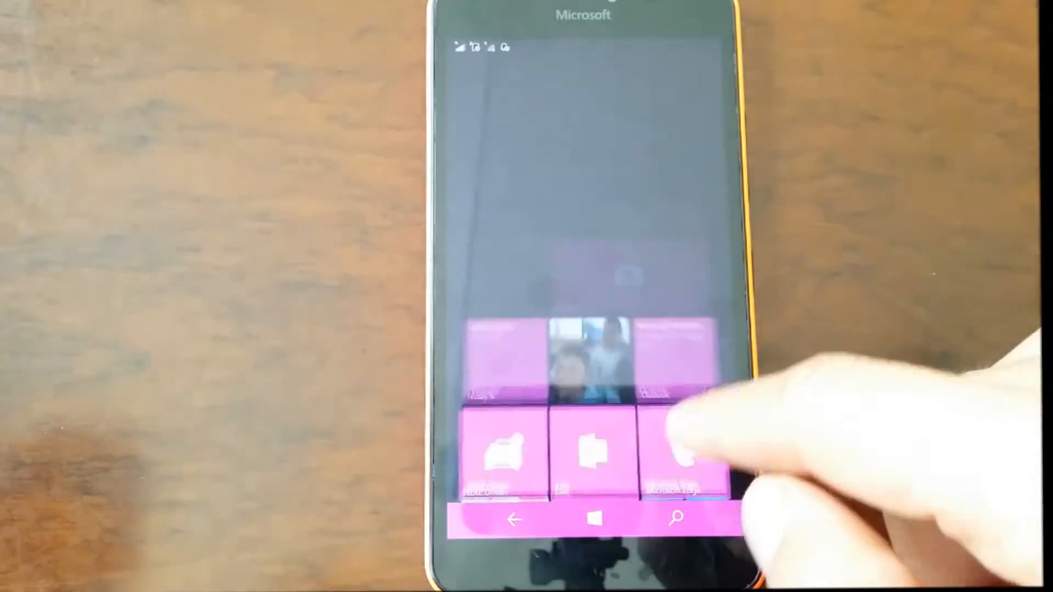
pyautogui.scroll(-3, 683, 370)
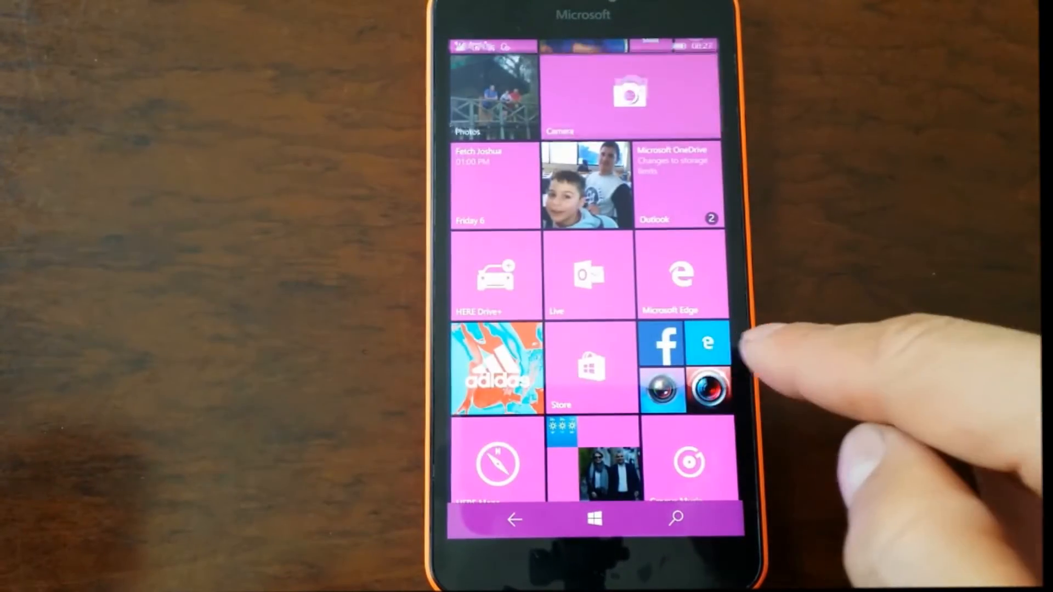
pyautogui.click(708, 388)
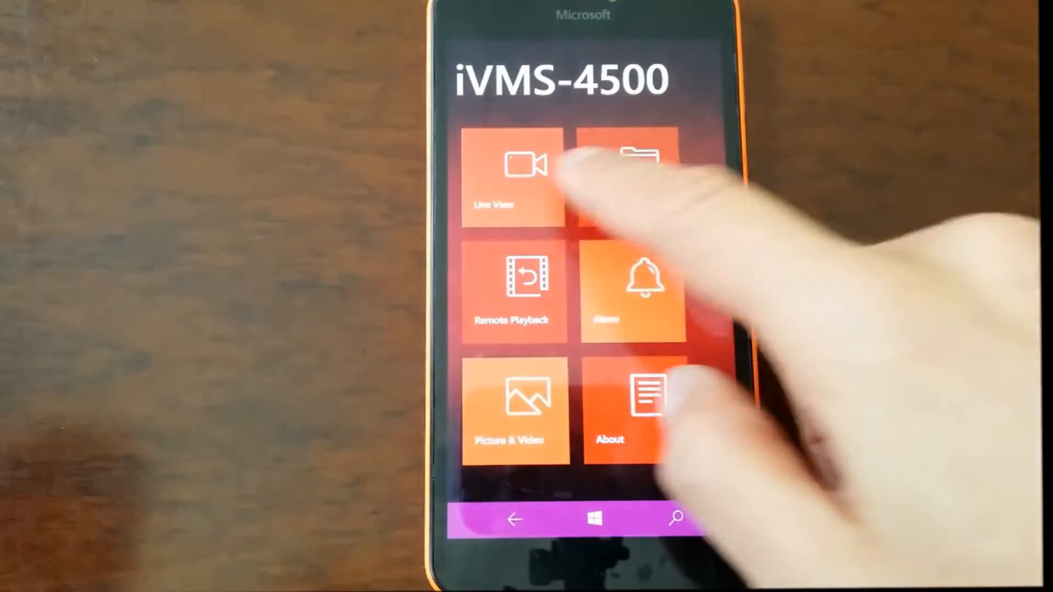
pyautogui.click(517, 197)
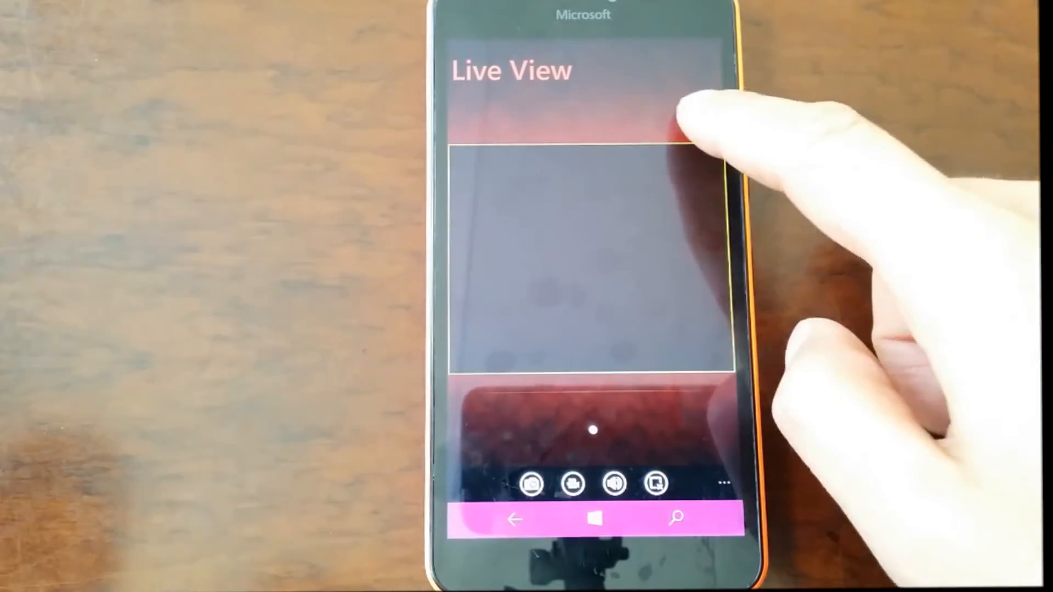
# Step: Select Dewlish in the camera list and start its four live feeds
pyautogui.click(701, 117)
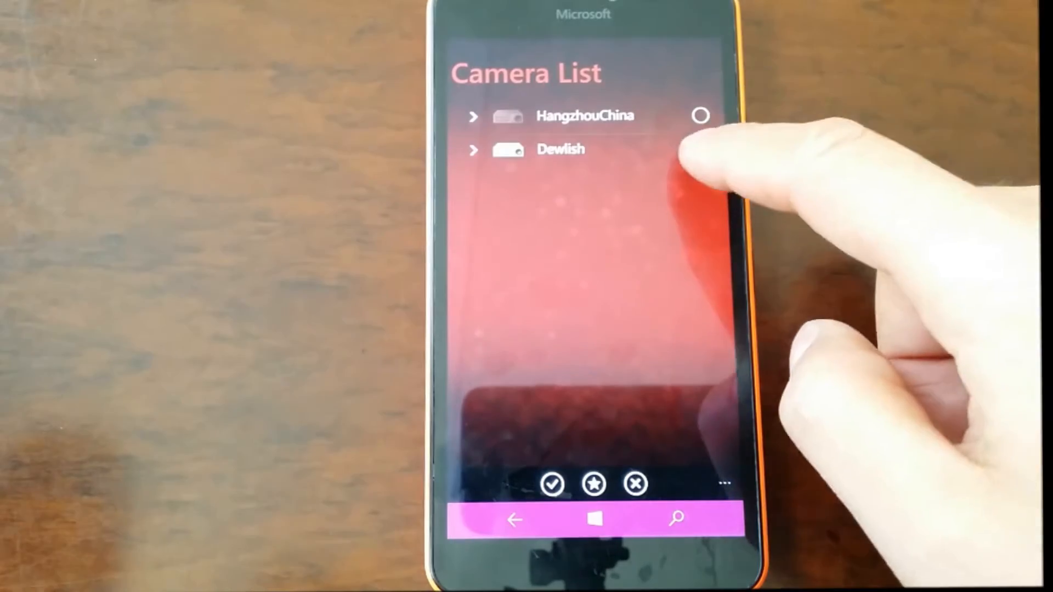
pyautogui.click(701, 149)
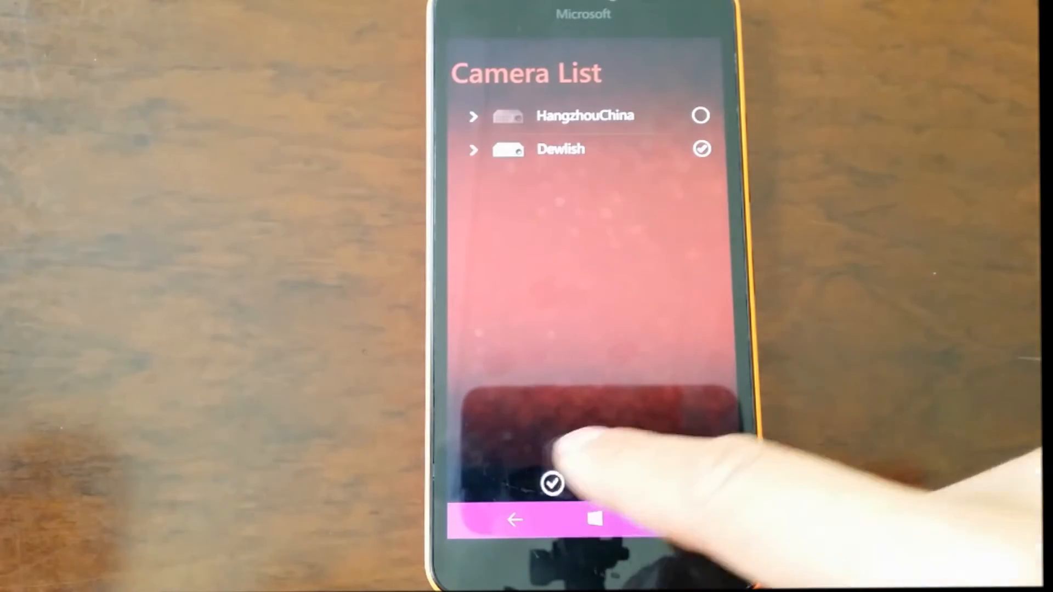
pyautogui.click(552, 484)
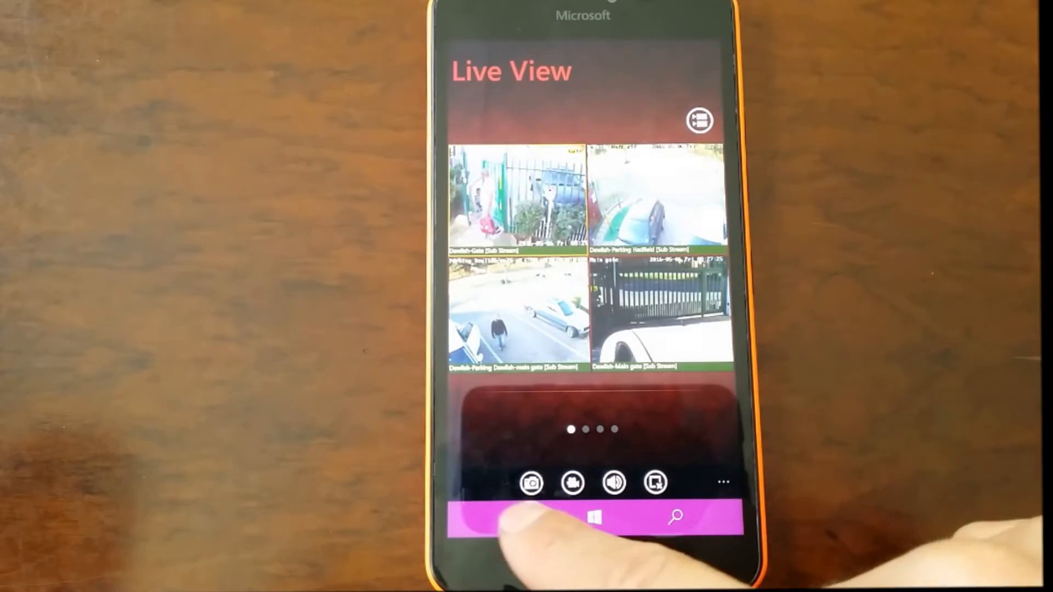
# Step: Return to Devices and start another new device's alias
pyautogui.click(510, 517)
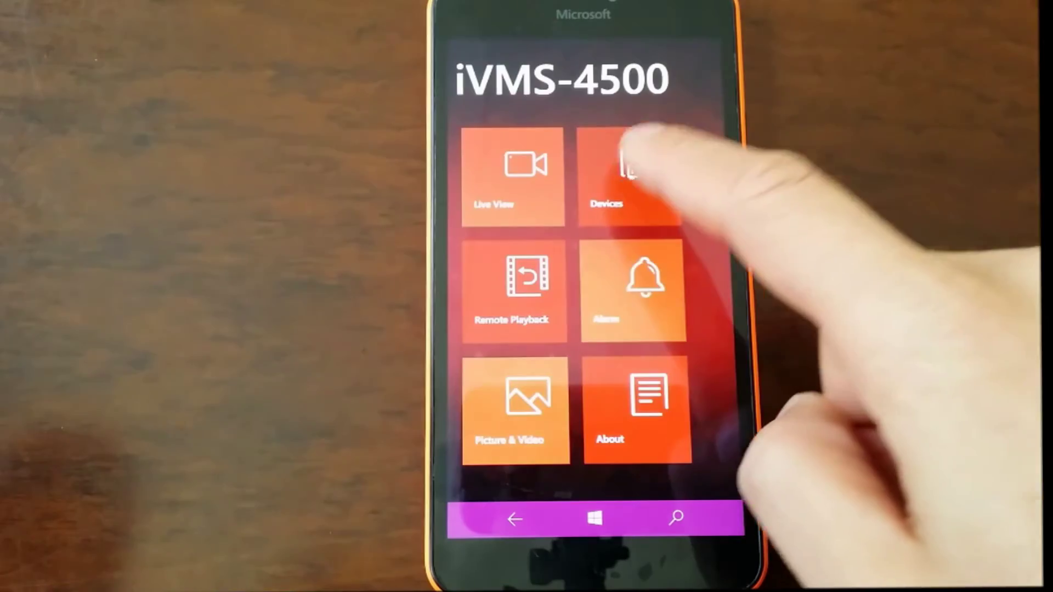
pyautogui.click(629, 177)
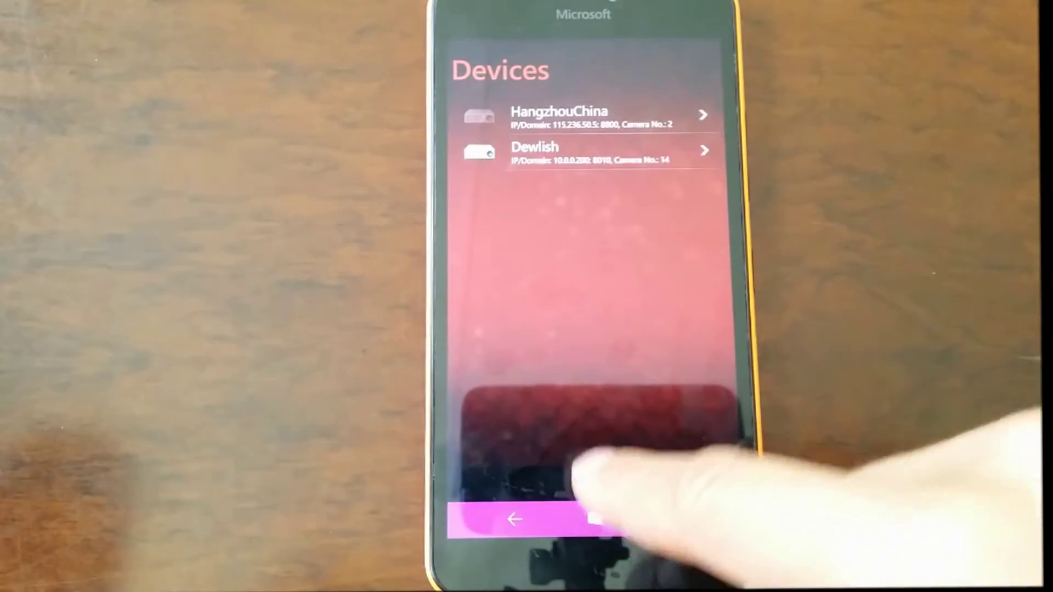
pyautogui.click(592, 485)
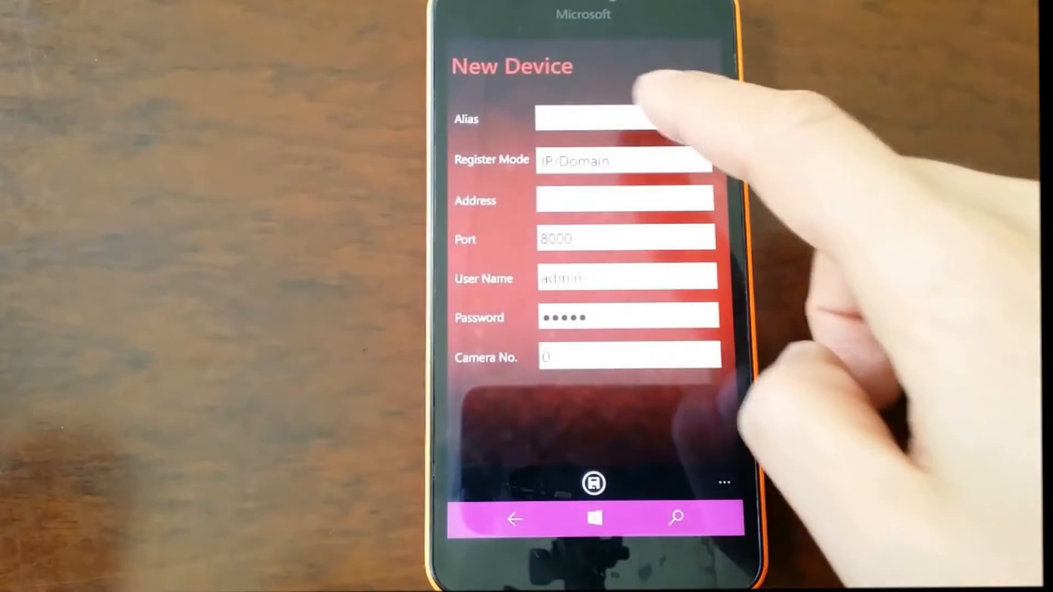
pyautogui.click(626, 117)
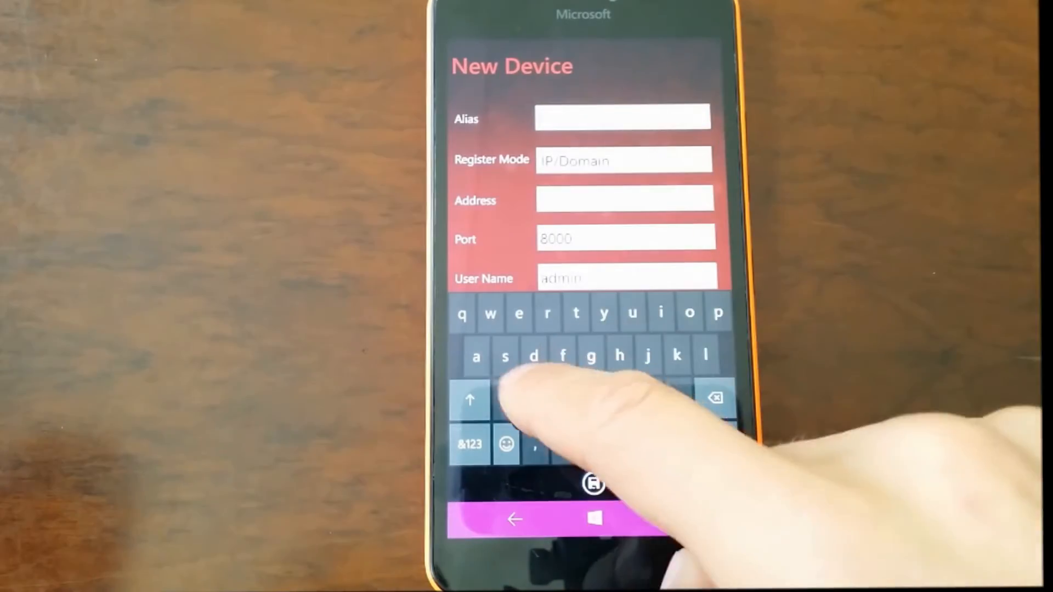
pyautogui.click(534, 355)
pyautogui.write('w')
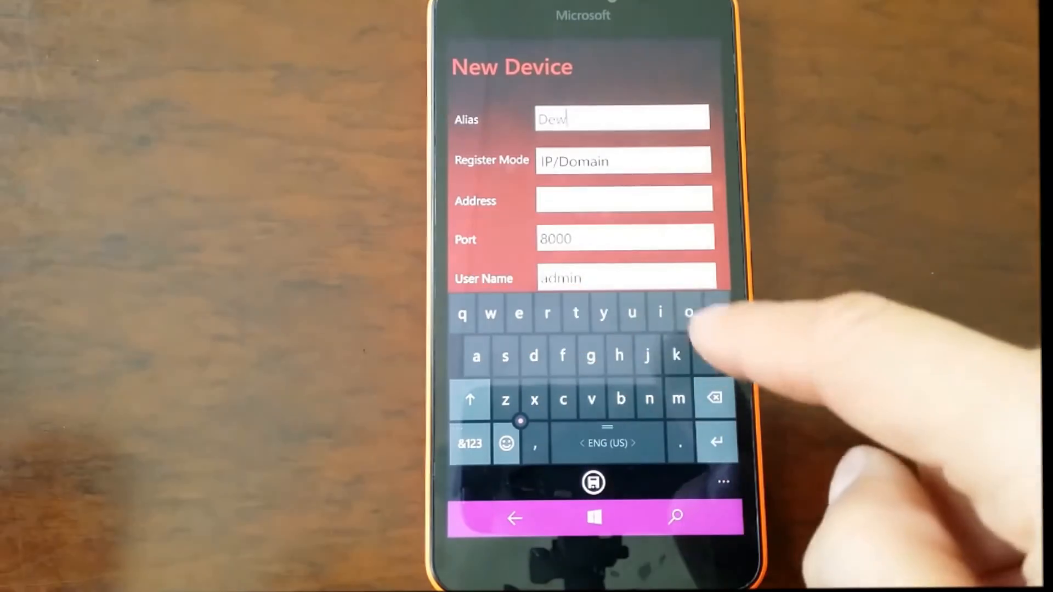
pyautogui.write('ic')
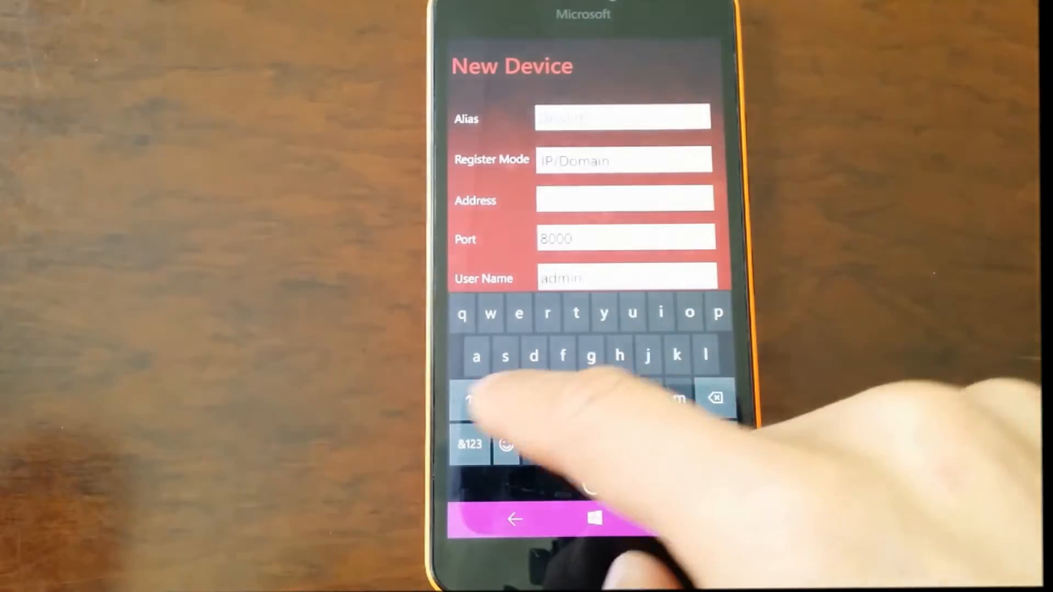
pyautogui.click(471, 400)
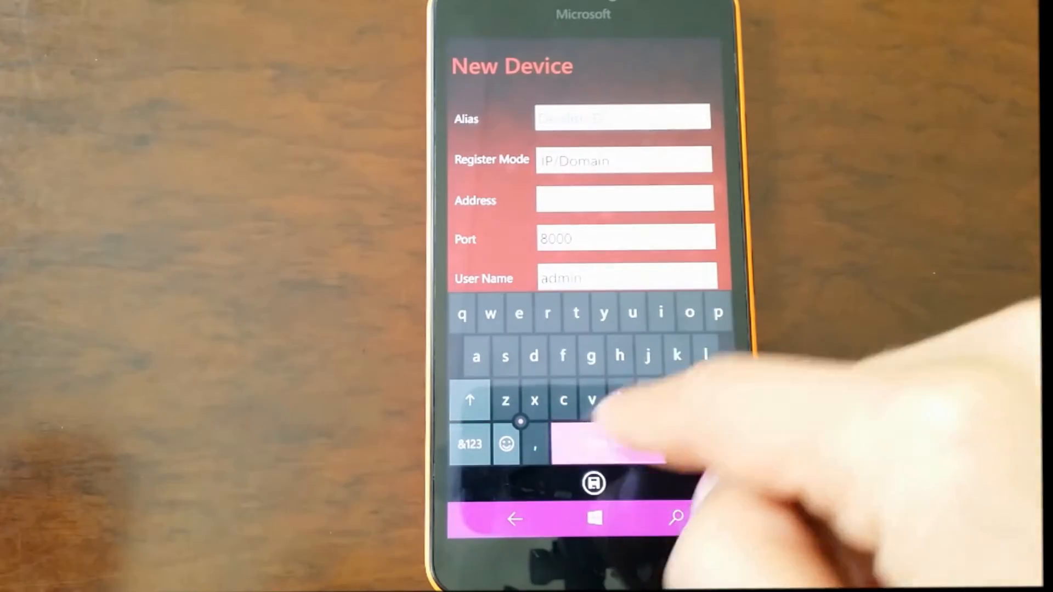
pyautogui.write('b')
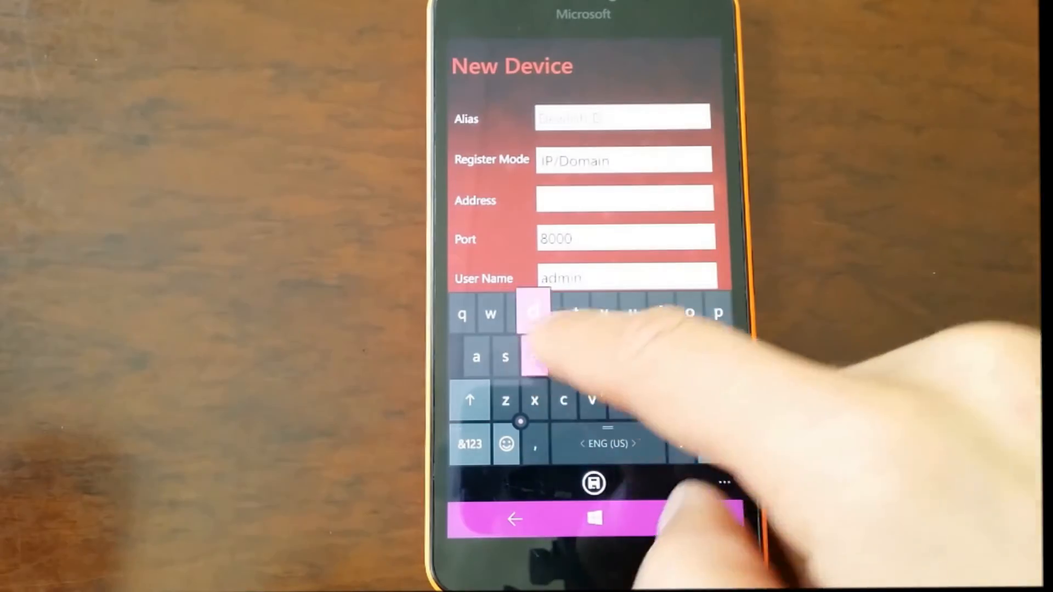
pyautogui.write('d')
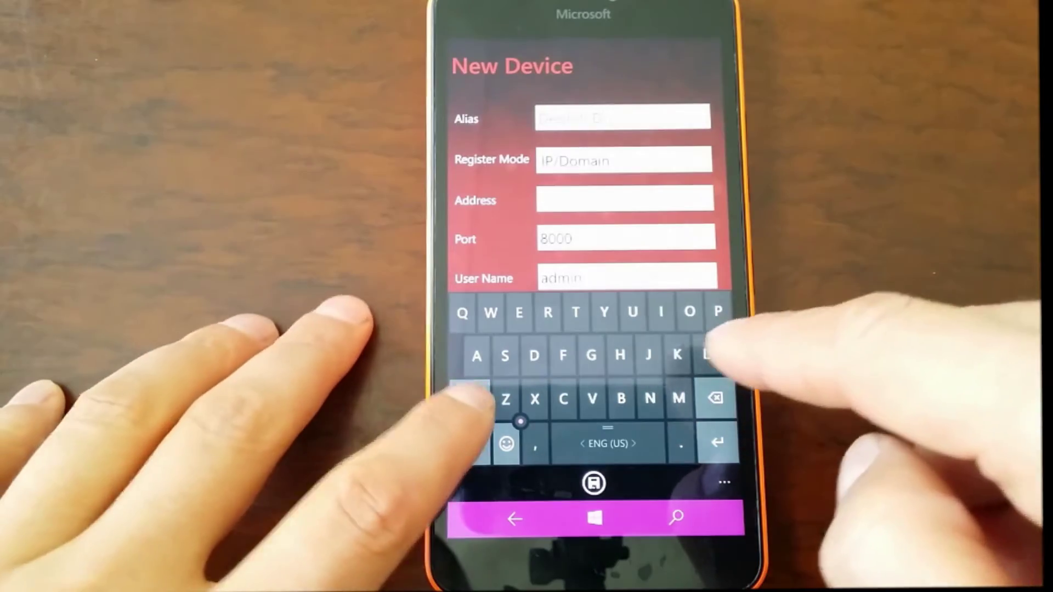
pyautogui.click(470, 399)
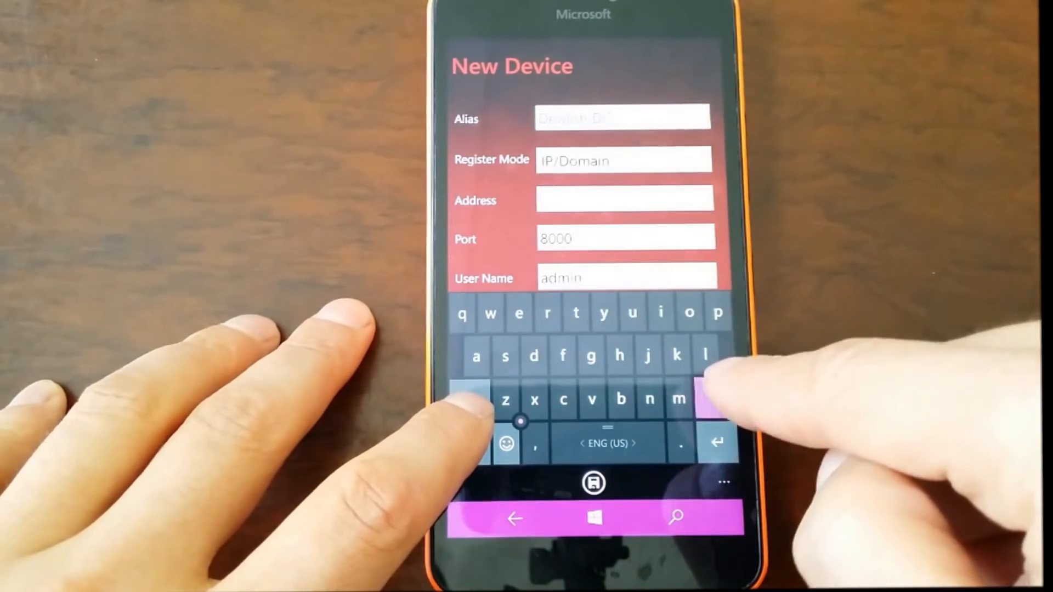
pyautogui.press('BackSpace')
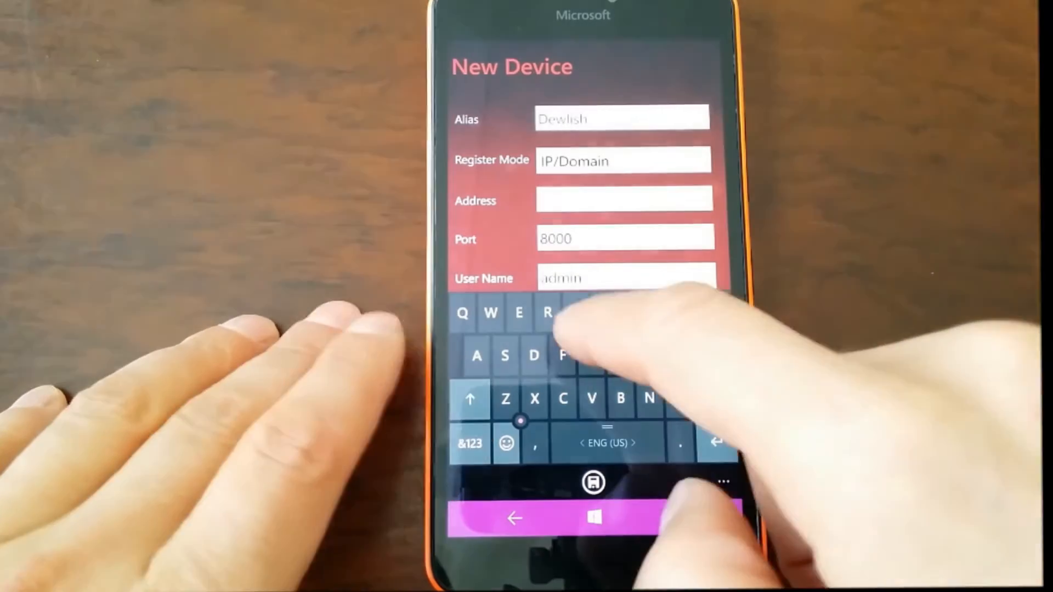
pyautogui.write('D')
pyautogui.write('dre')
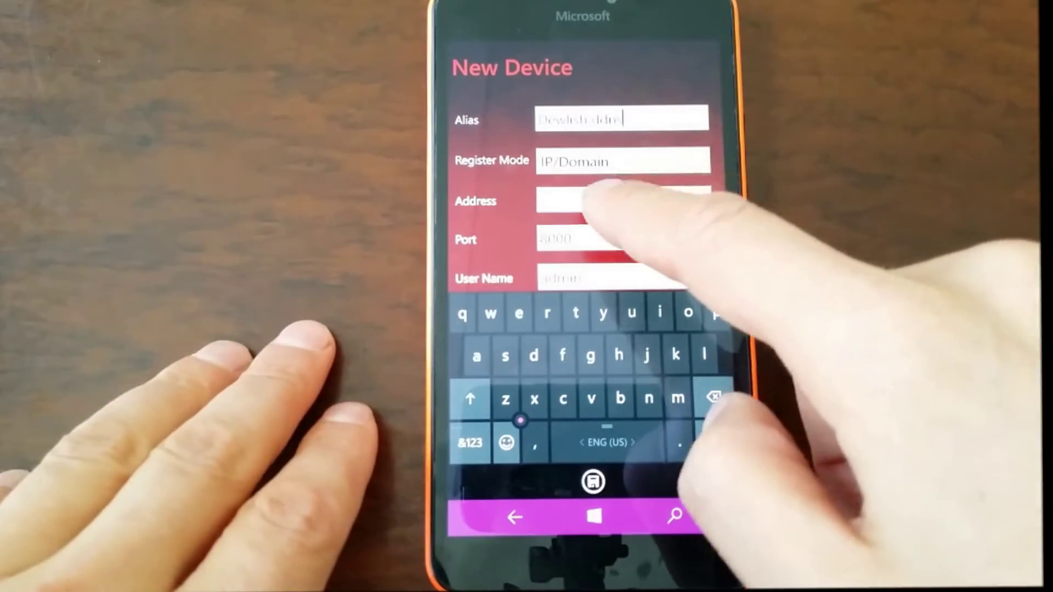
pyautogui.click(596, 199)
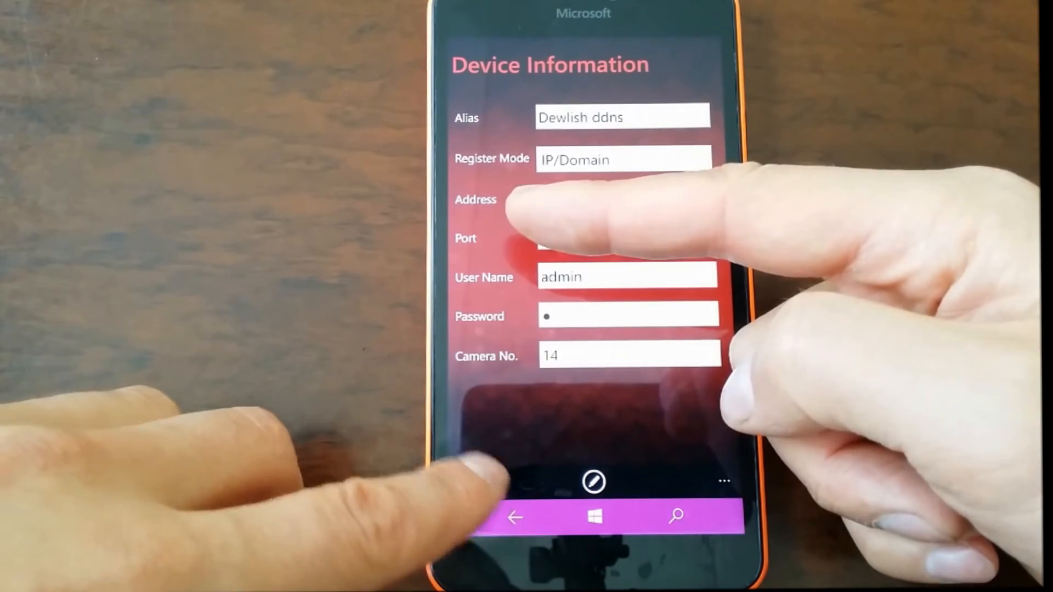
pyautogui.click(515, 517)
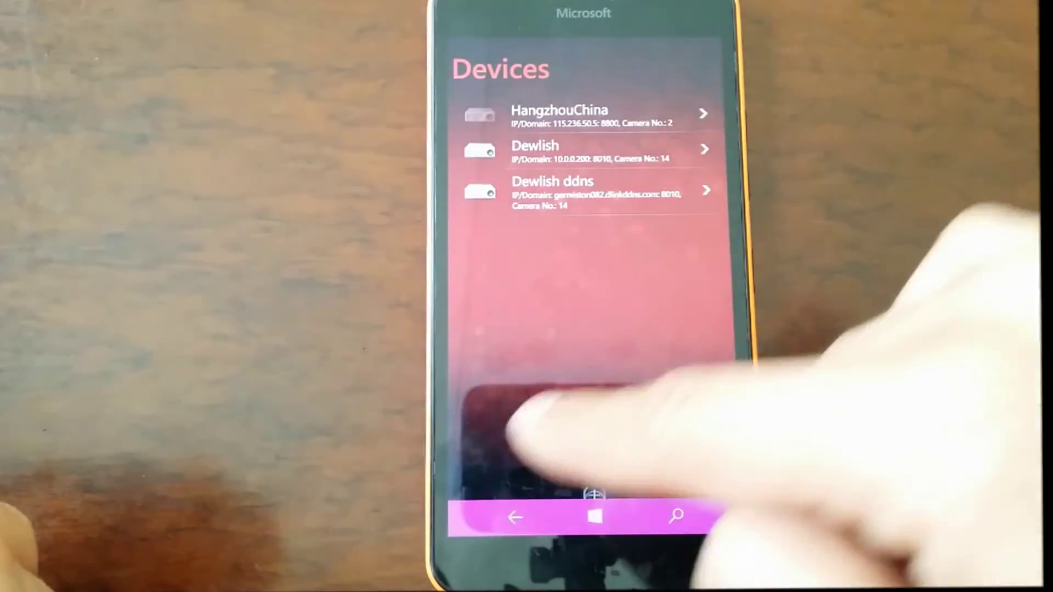
# Step: Go to Live View and bring up the camera list for selection
pyautogui.click(515, 516)
pyautogui.click(513, 189)
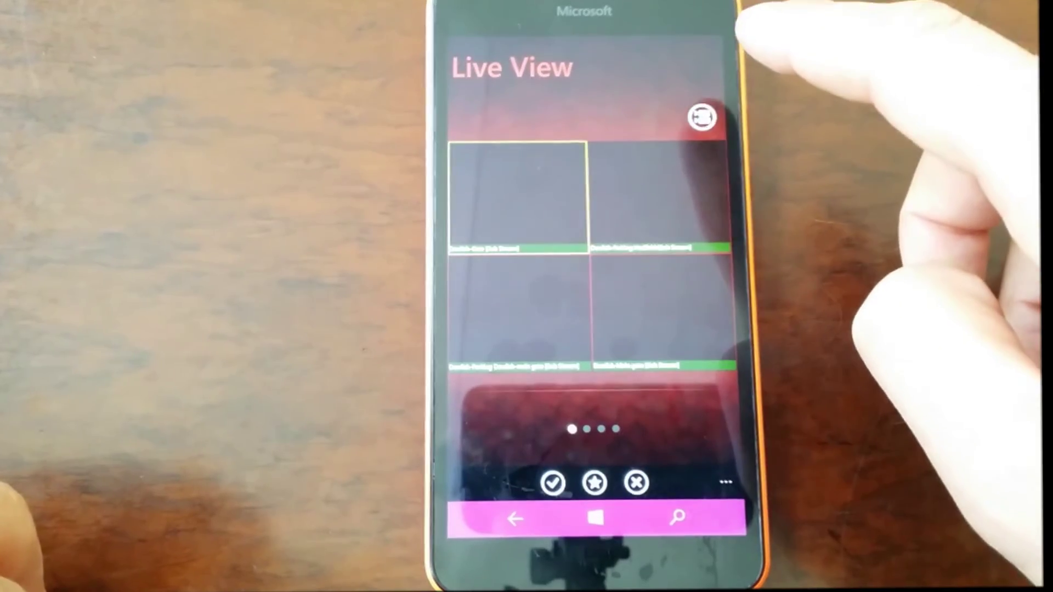
pyautogui.click(702, 117)
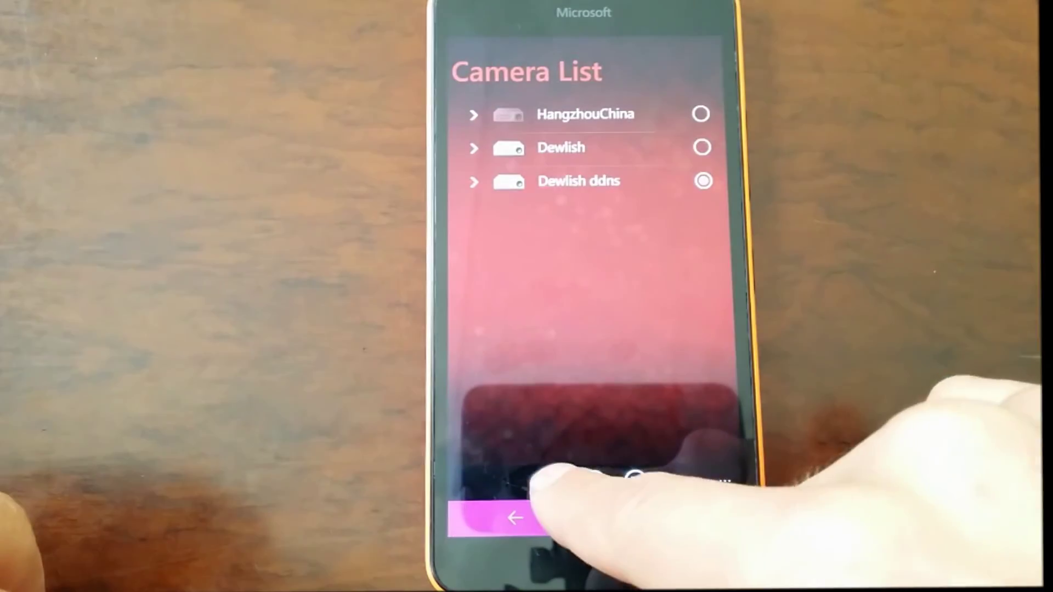
pyautogui.click(552, 482)
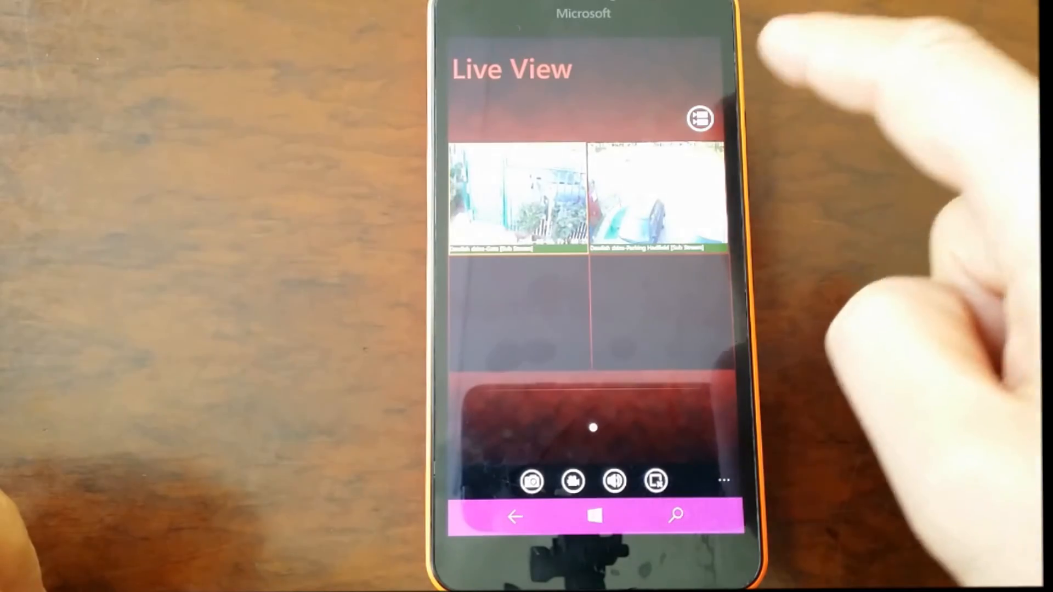
pyautogui.click(698, 121)
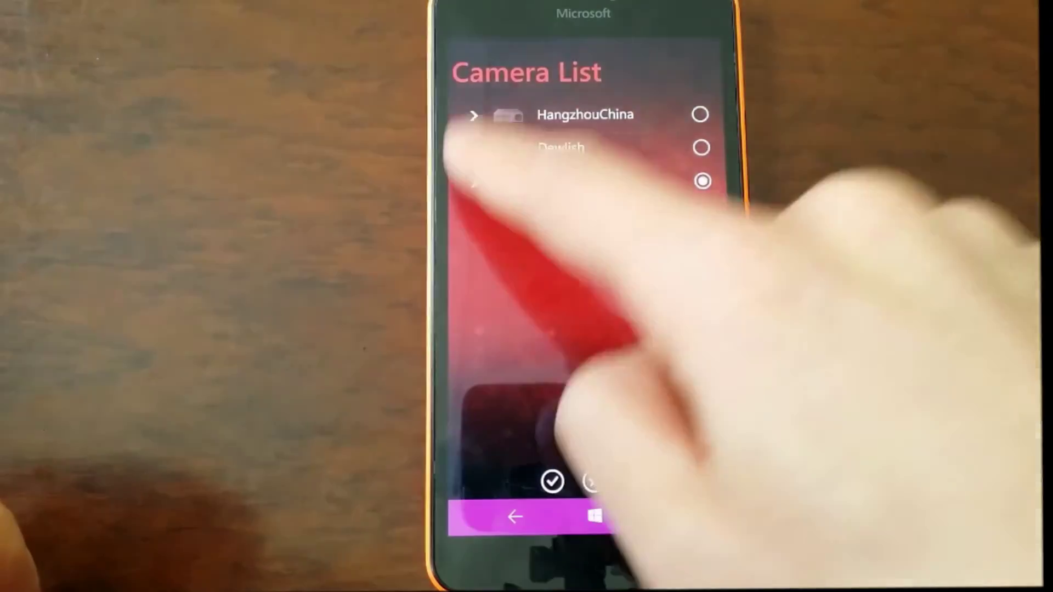
# Step: Select all Dewlish ddns cameras, play four live feeds, then return to the main menu
pyautogui.click(522, 180)
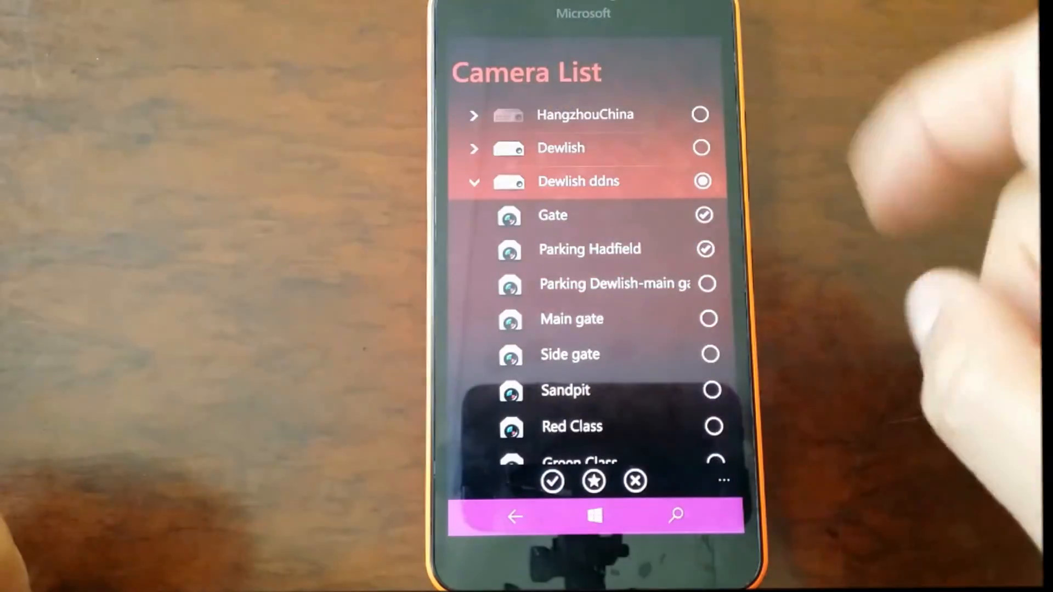
pyautogui.scroll(-5, 625, 288)
pyautogui.scroll(5, 592, 288)
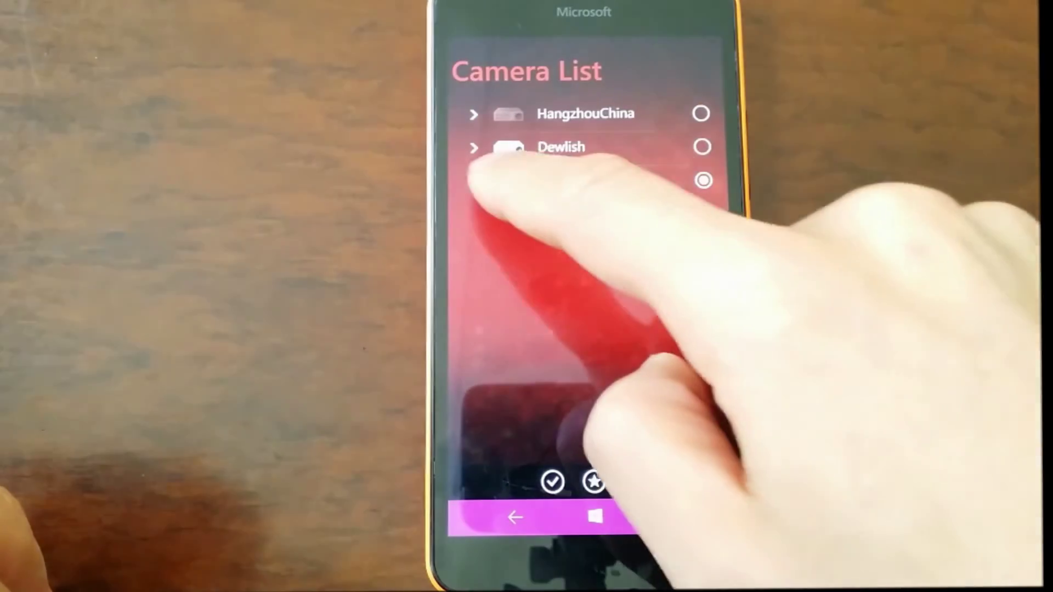
pyautogui.click(474, 181)
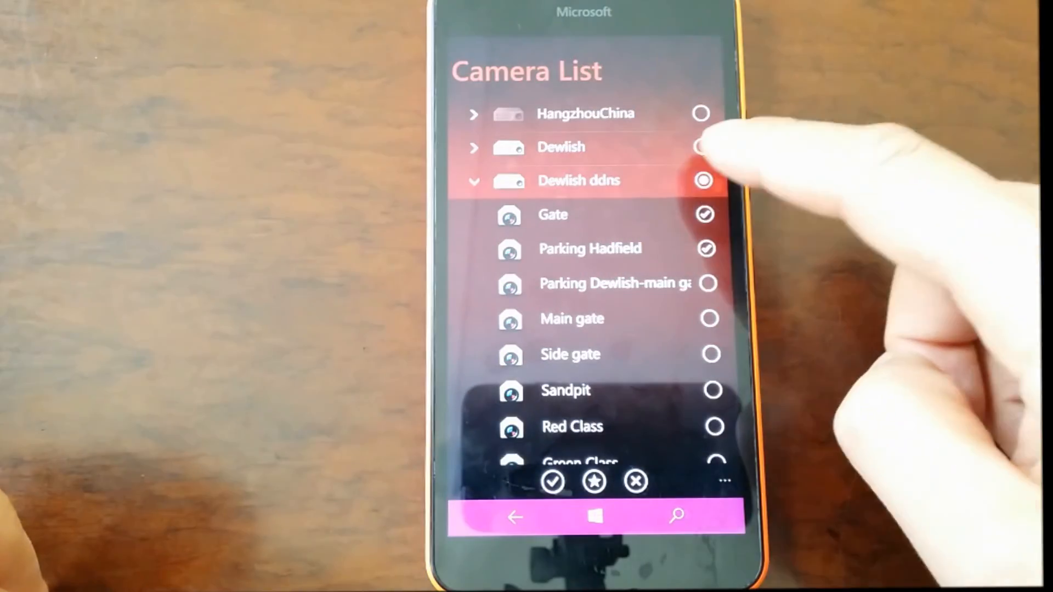
pyautogui.click(703, 180)
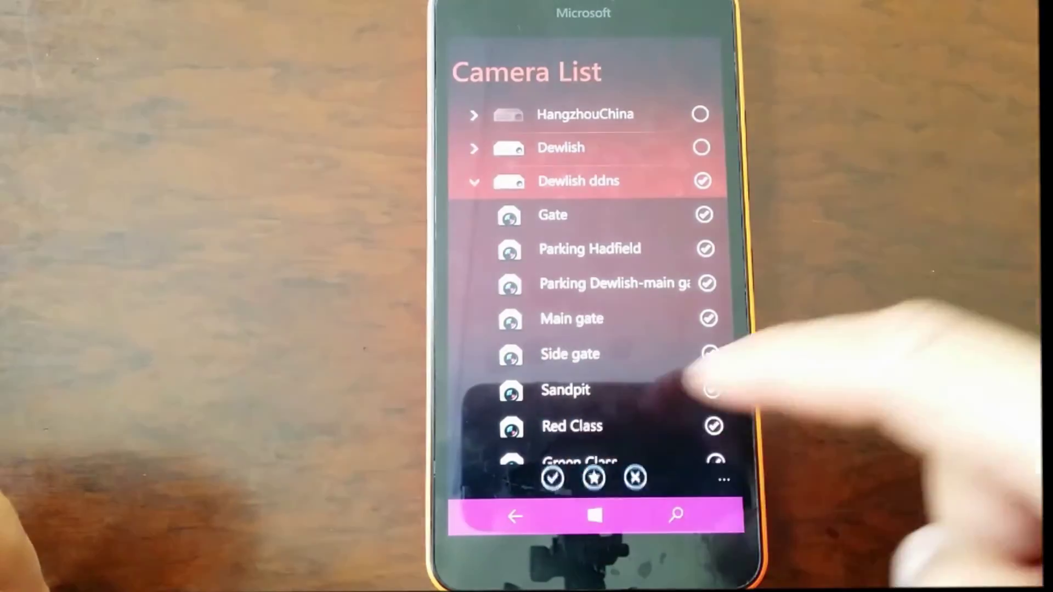
pyautogui.click(552, 477)
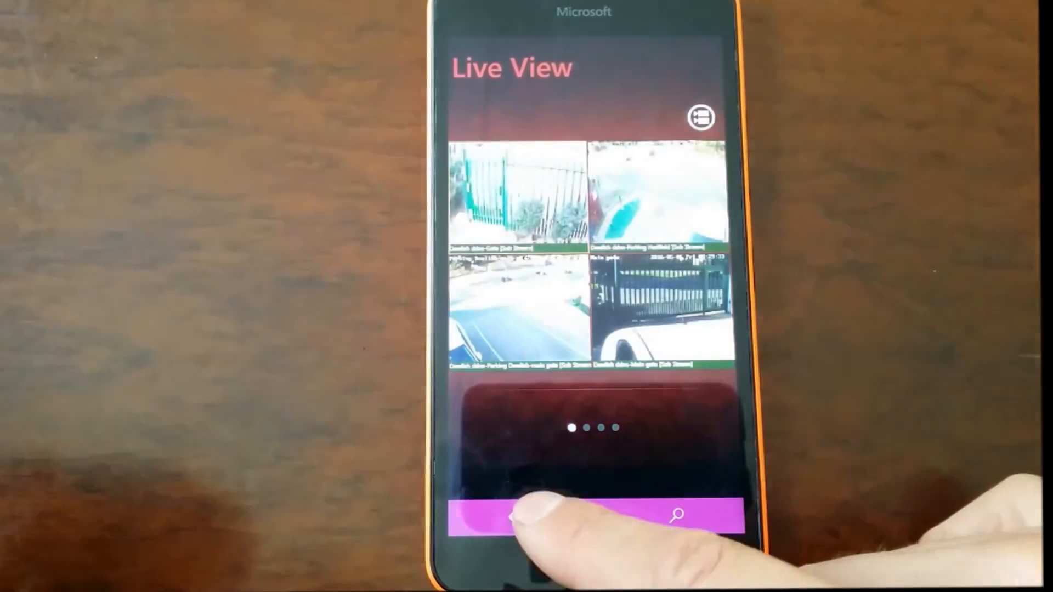
pyautogui.click(517, 516)
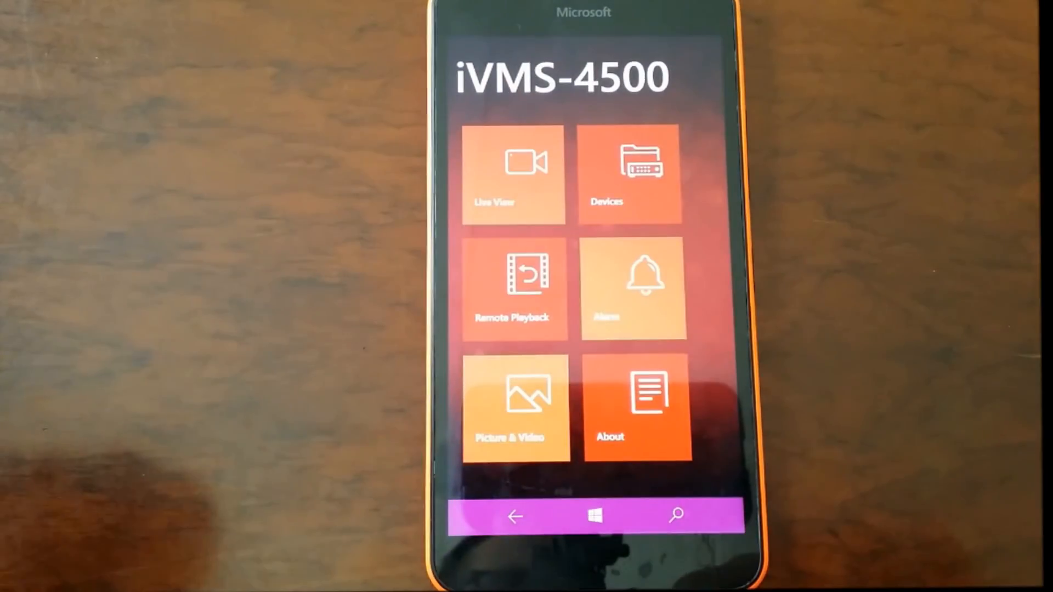